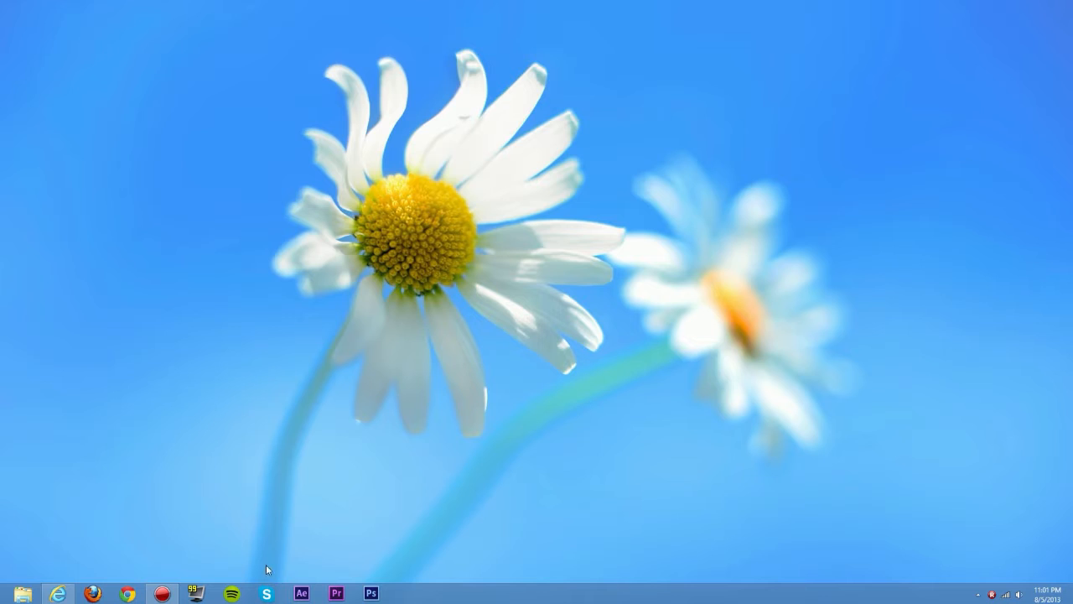
# Open After Effects, import the MVI_0266.MOV footage into the project and create a composition from it
pyautogui.click(301, 593)
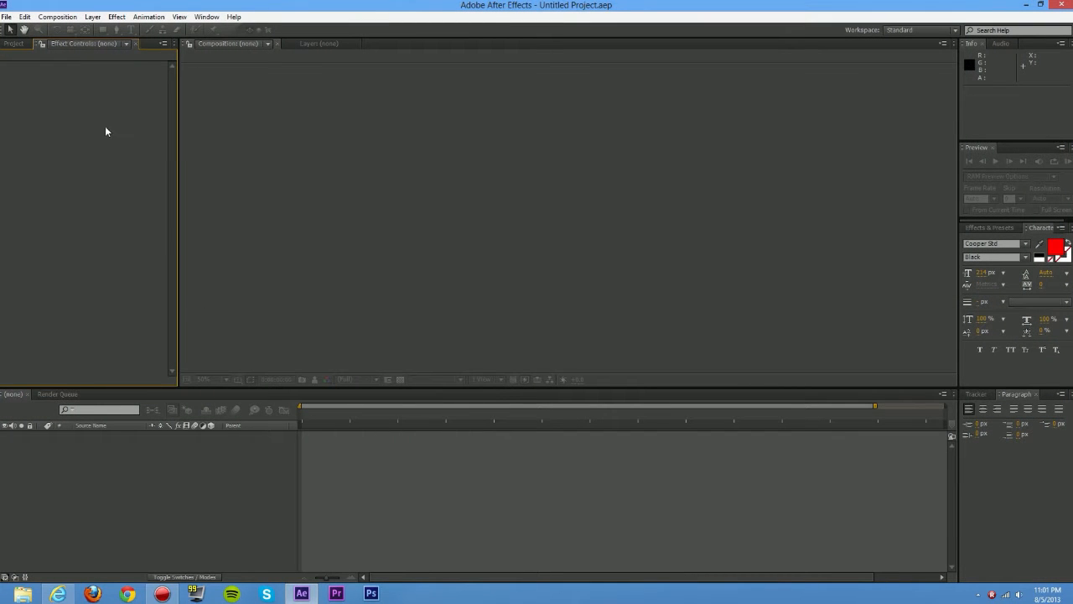
pyautogui.click(16, 45)
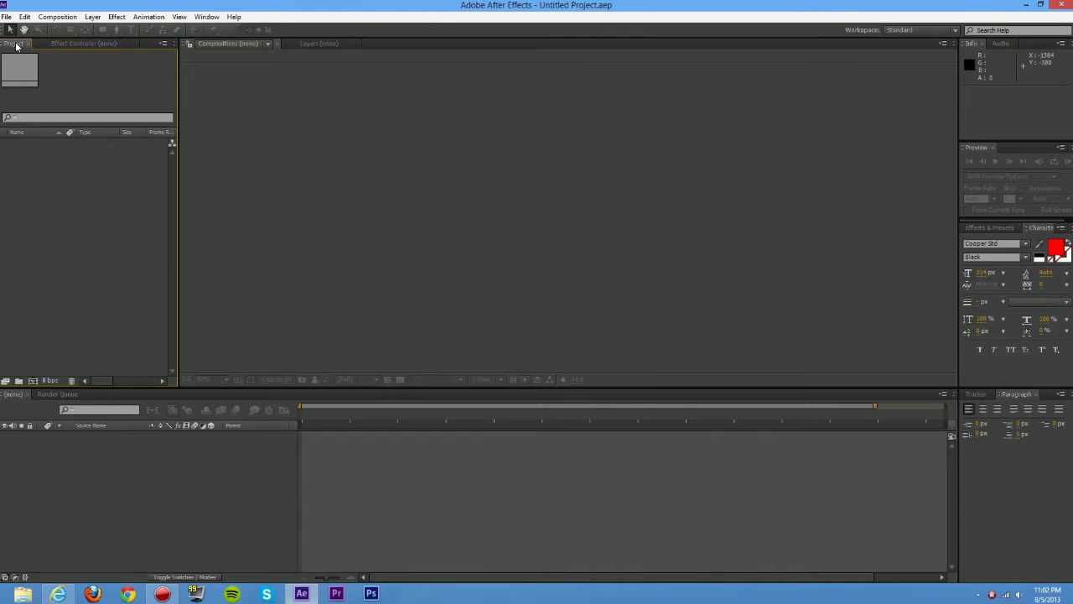
pyautogui.moveTo(28, 54); pyautogui.dragTo(105, 223)
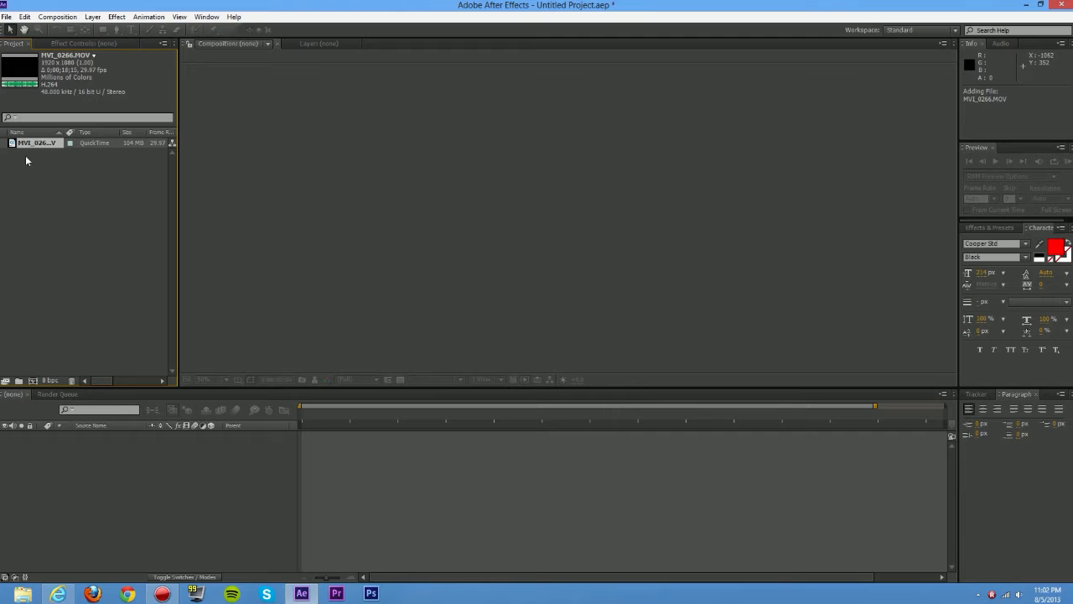
pyautogui.moveTo(92, 355); pyautogui.dragTo(117, 487)
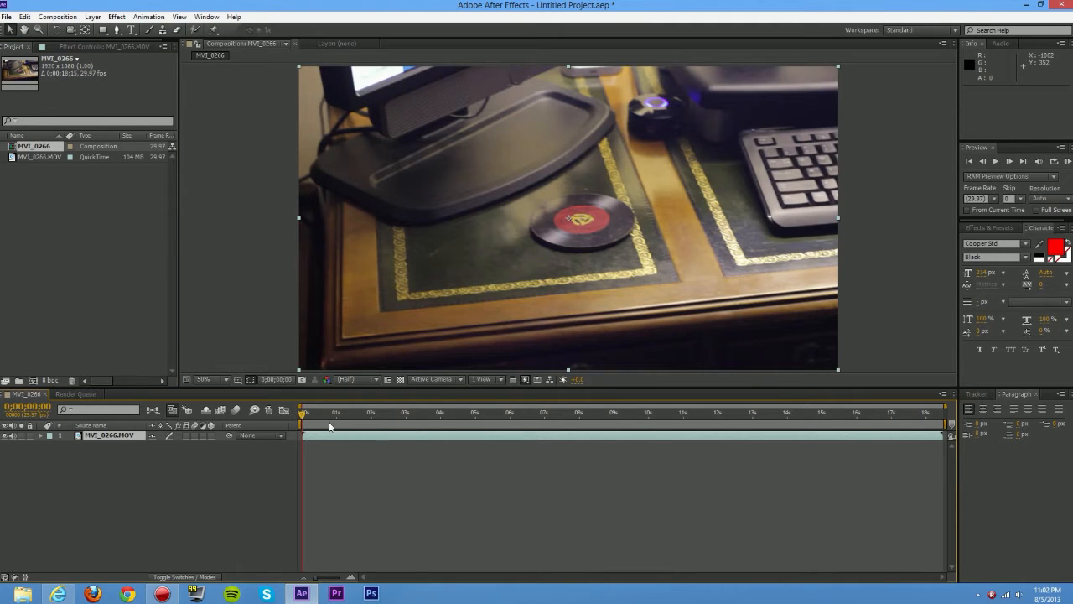
# Preview the desk footage in the composition and return to the first frame
pyautogui.click(326, 450)
pyautogui.press('space')
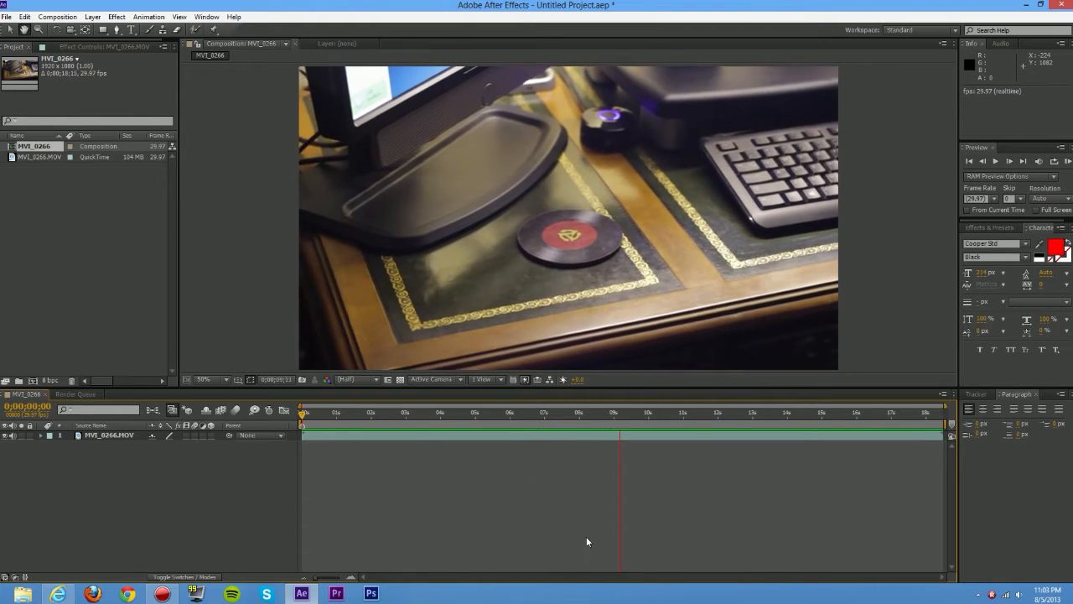
pyautogui.click(149, 17)
pyautogui.click(464, 492)
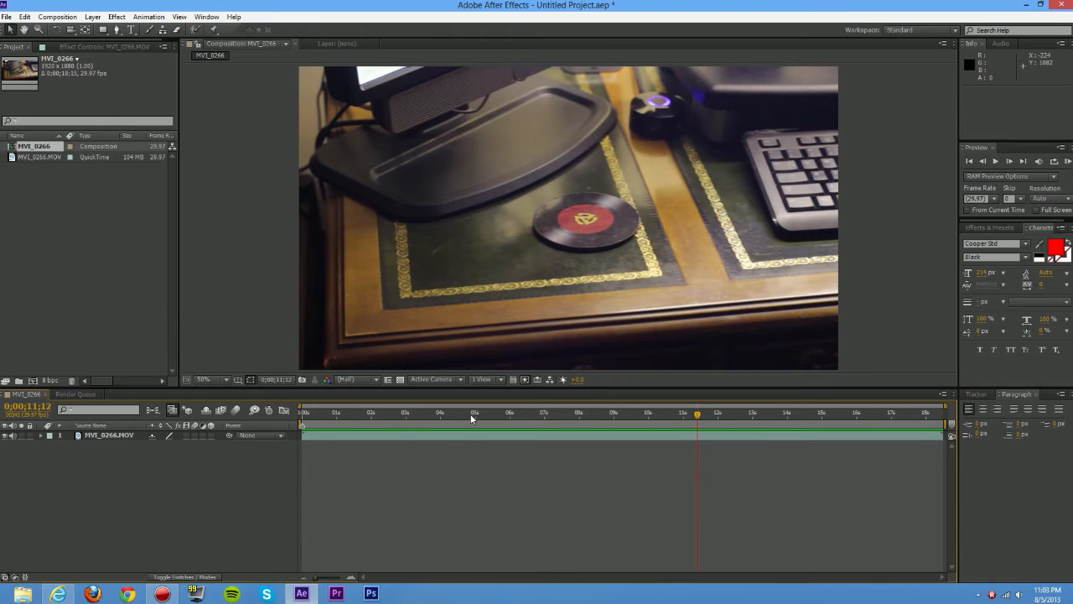
pyautogui.click(304, 419)
pyautogui.moveTo(304, 422); pyautogui.dragTo(277, 413)
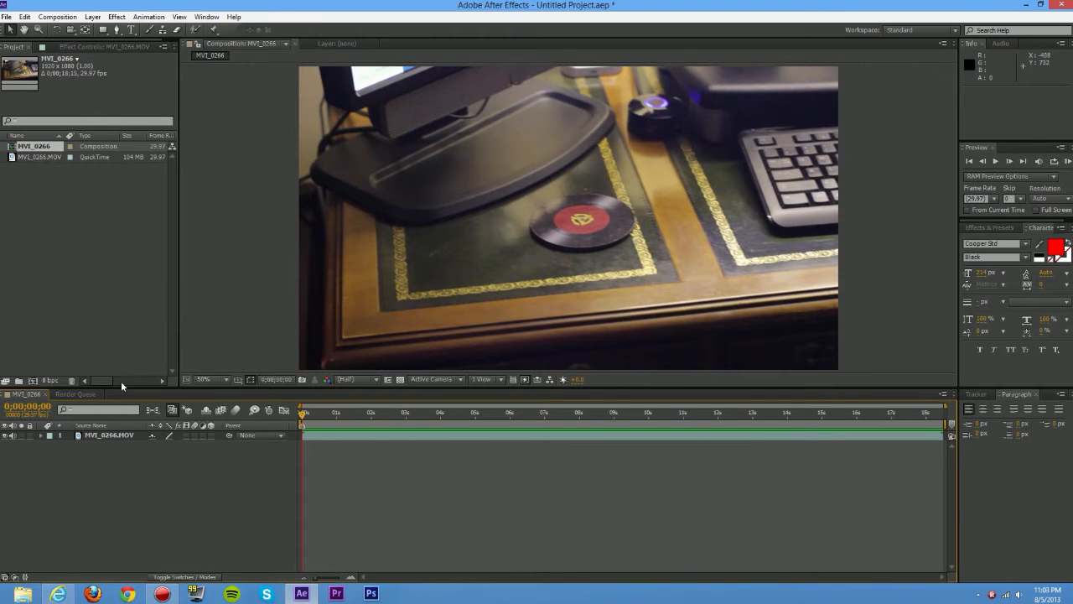
# Run Track Camera on the MVI_0266.MOV layer
pyautogui.click(99, 436)
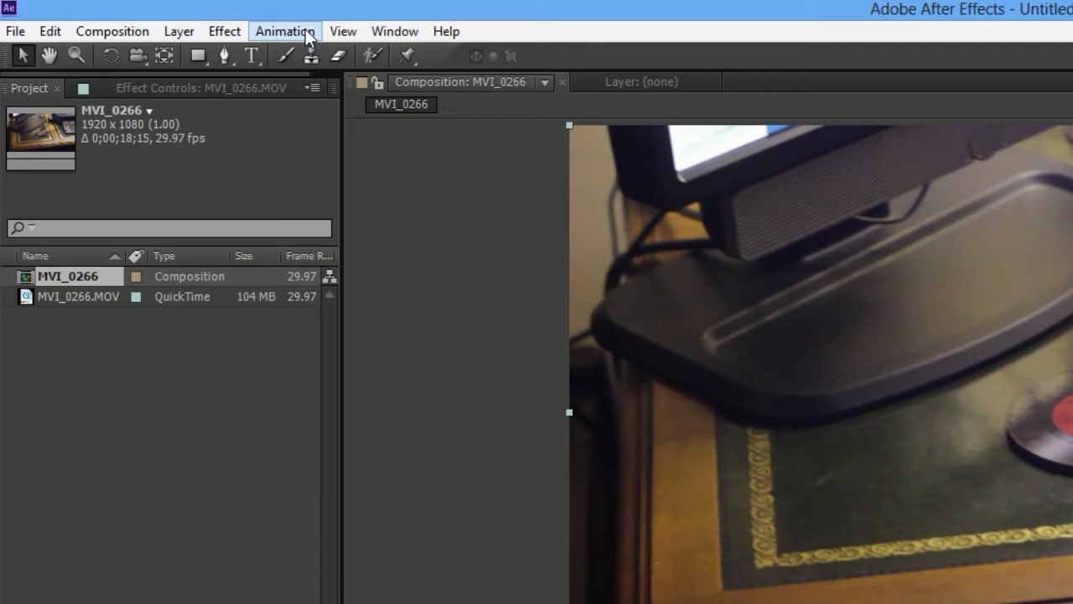
pyautogui.click(158, 16)
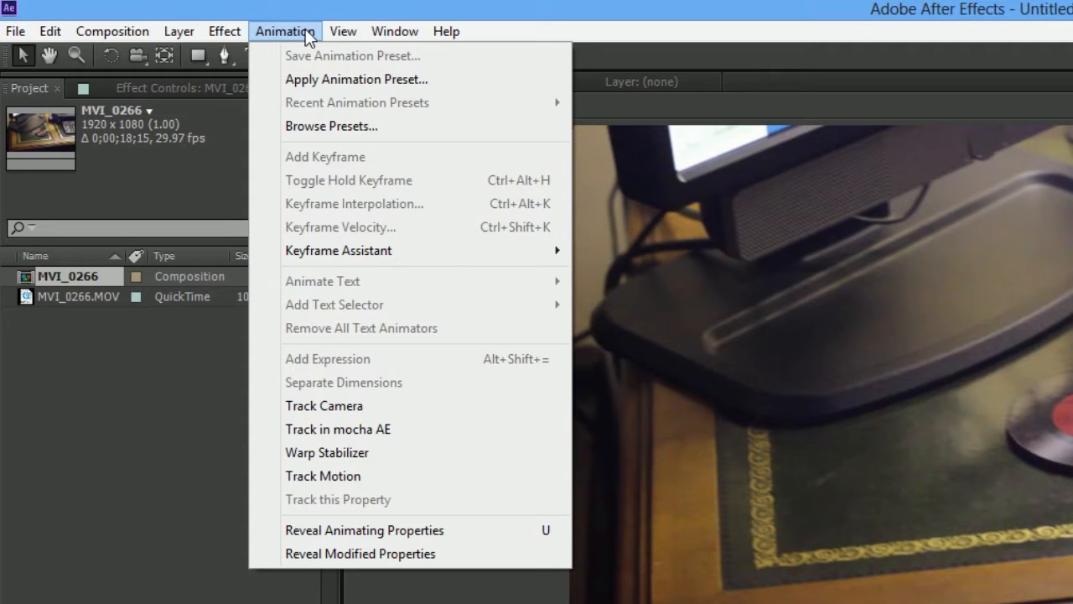
pyautogui.click(358, 399)
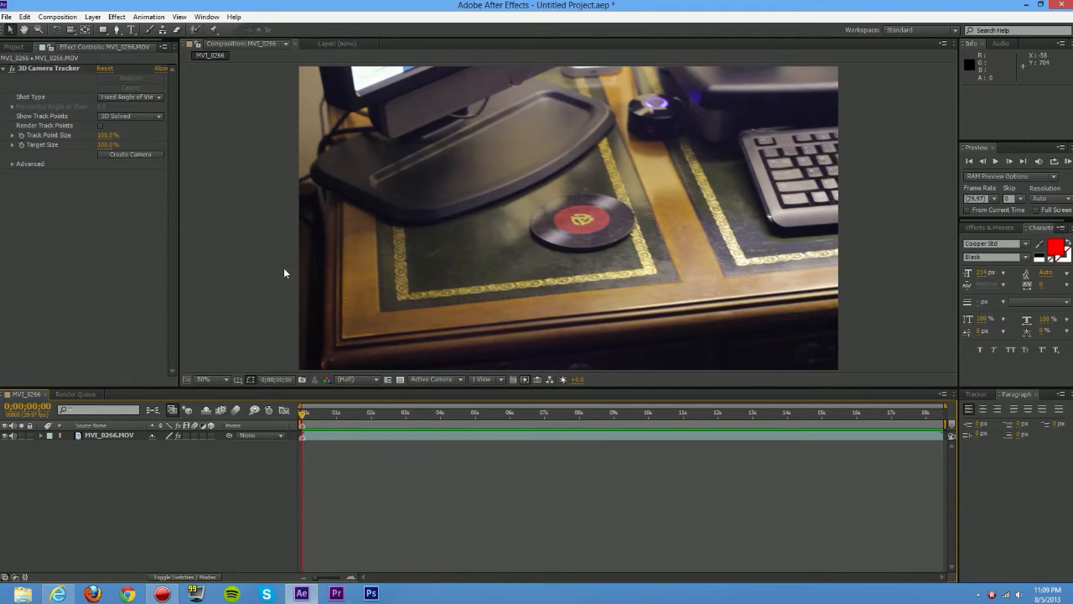
# Display the 3D Camera Tracker's track points, play the clip to check them, and go back near the start
pyautogui.click(54, 69)
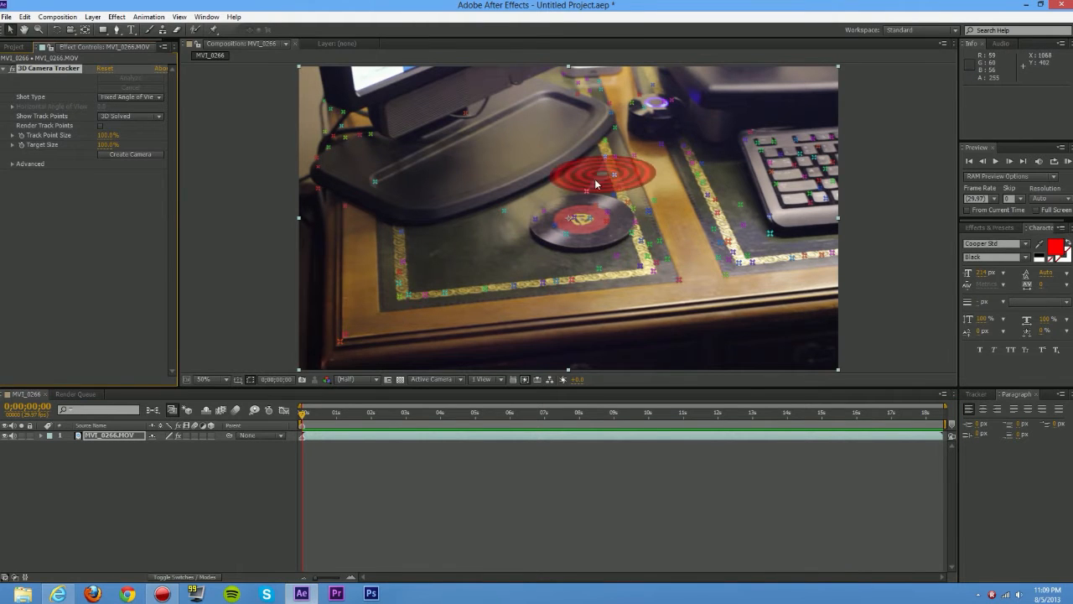
pyautogui.click(442, 529)
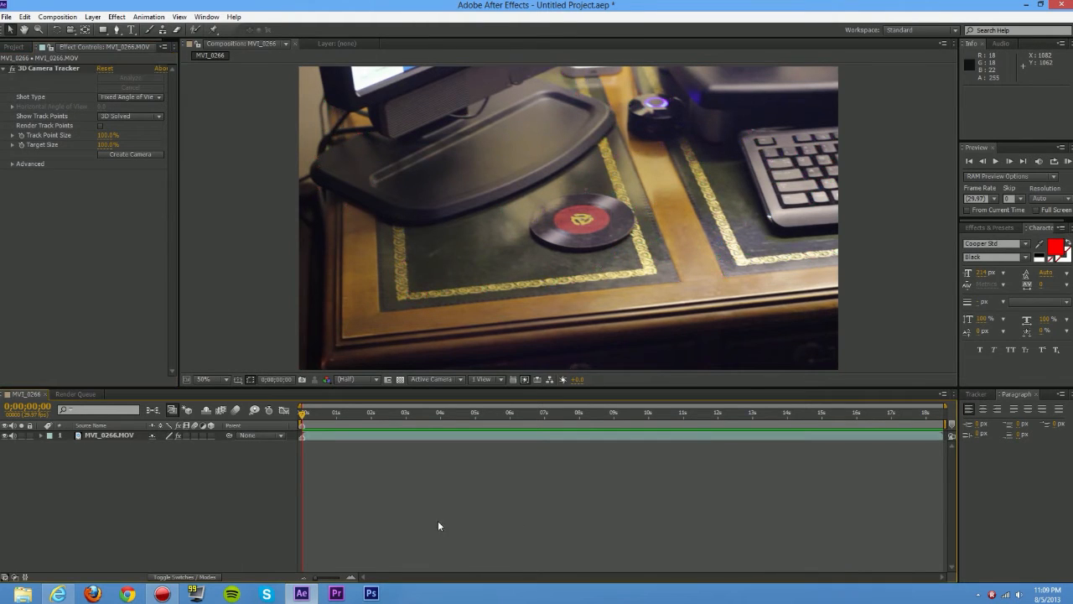
pyautogui.click(58, 67)
pyautogui.press('space')
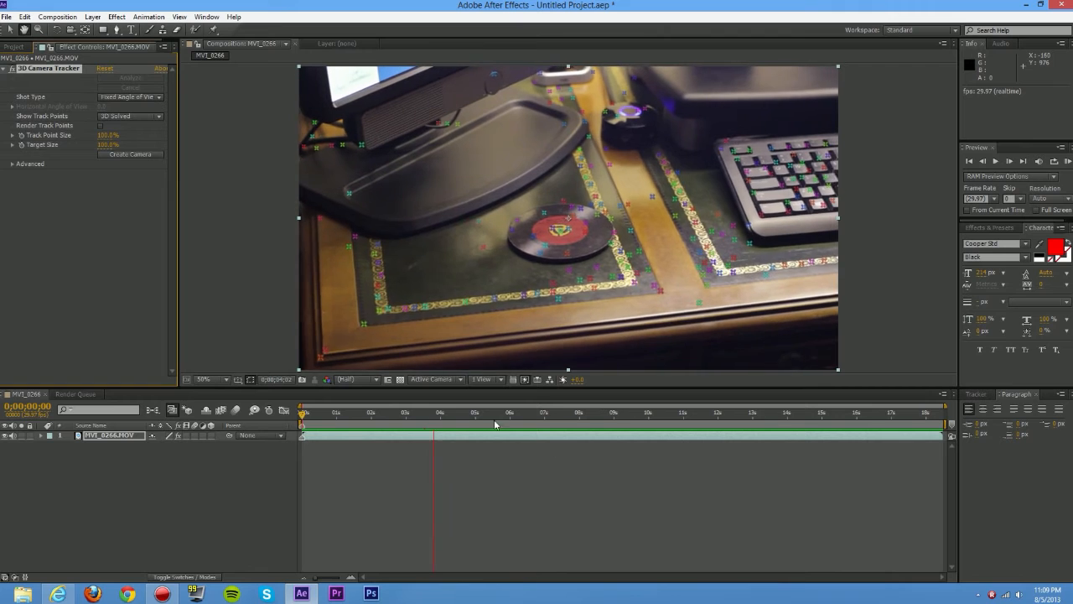
pyautogui.press('space')
pyautogui.moveTo(479, 423); pyautogui.dragTo(304, 417)
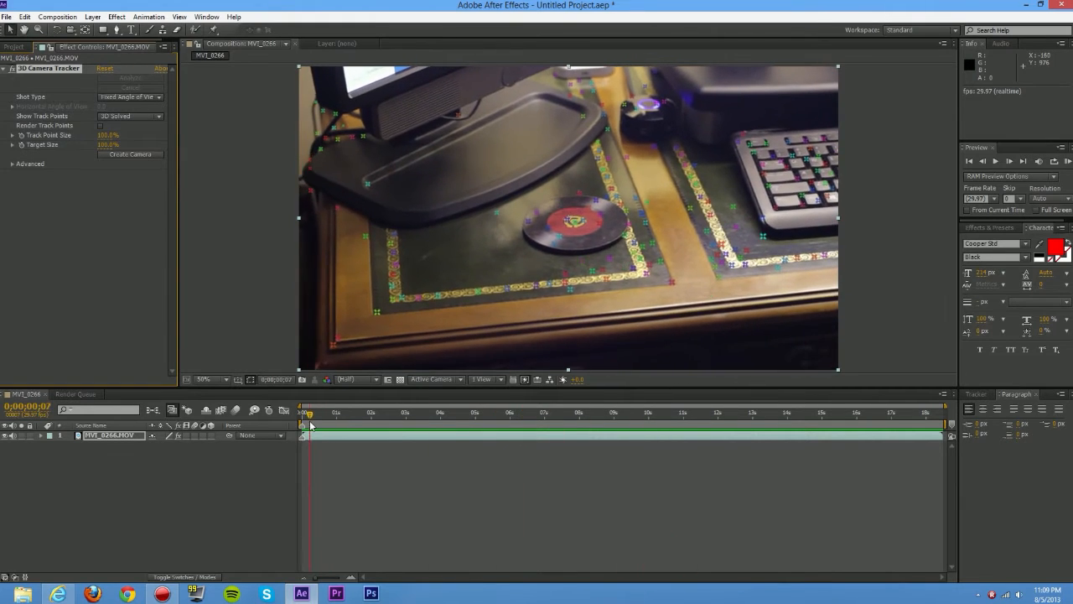
# Create a text layer and camera from the track point at the record's centre, and change the text to "Rock N'Roll"
pyautogui.rightClick(585, 222)
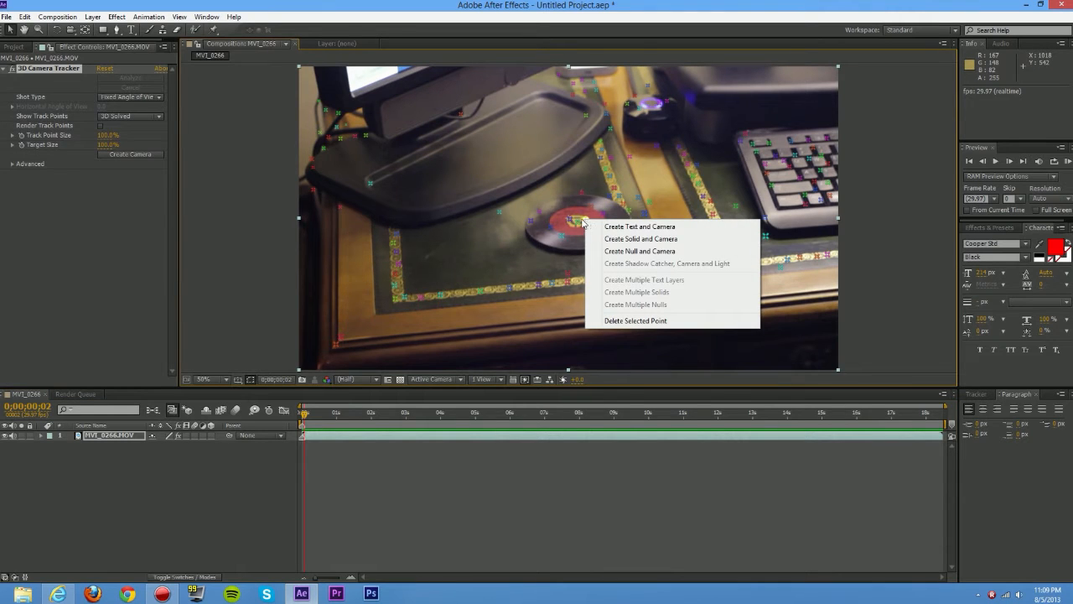
pyautogui.click(600, 227)
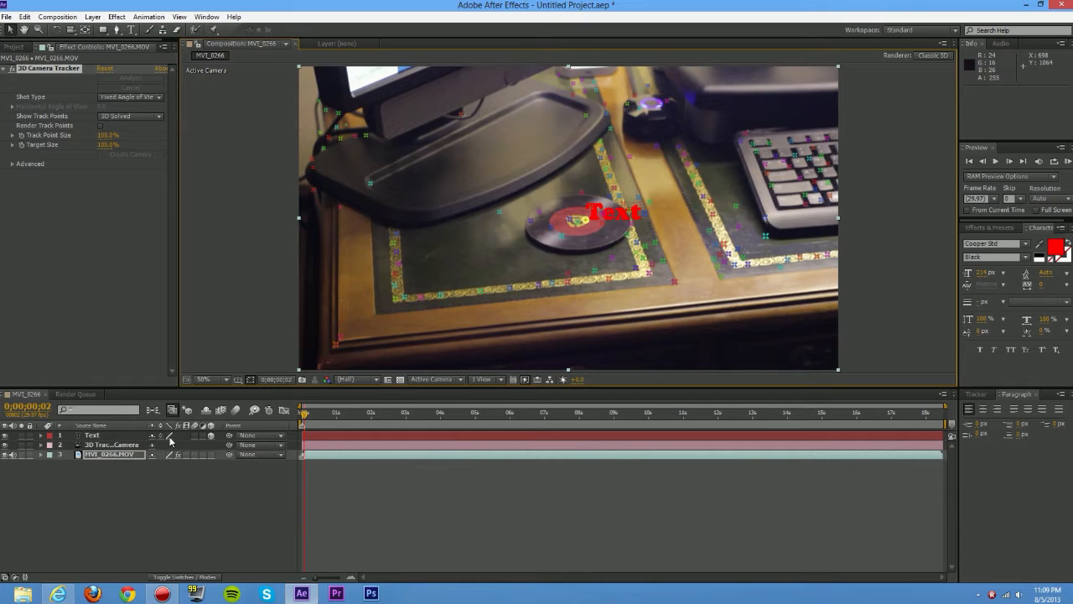
pyautogui.click(94, 435)
pyautogui.doubleClick(627, 211)
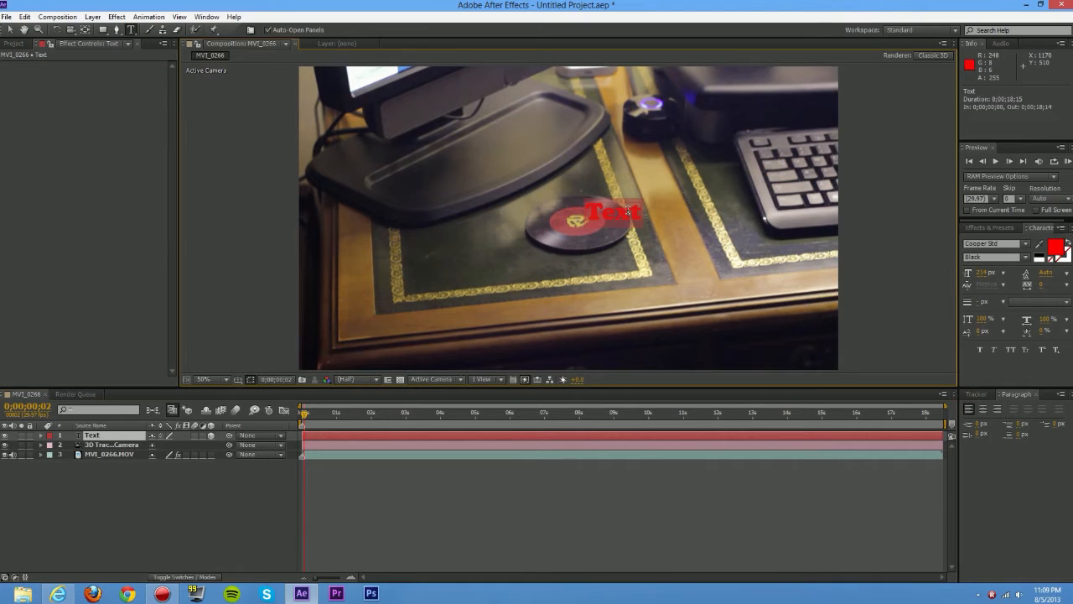
pyautogui.write("Rock N'Roll")
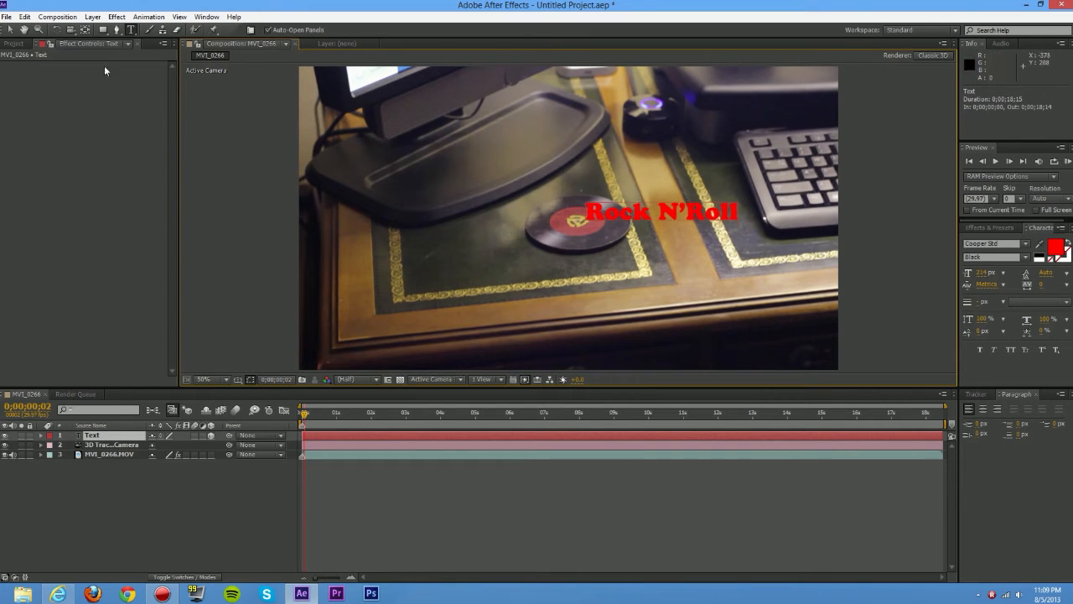
pyautogui.click(10, 30)
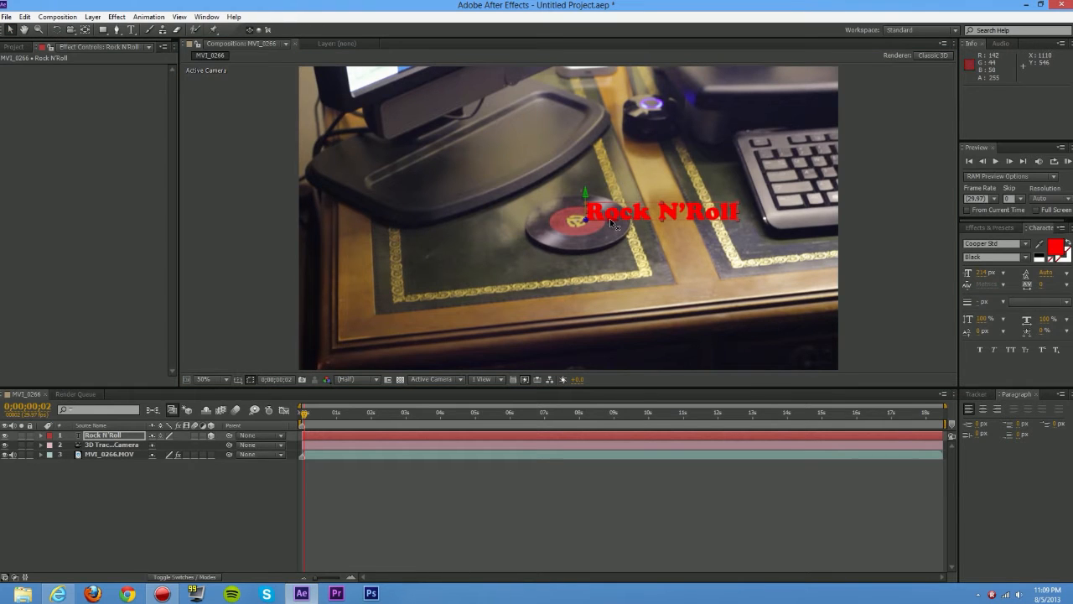
# Enlarge the Rock N'Roll text to about 165% by 159% and move it so it is centred over the record
pyautogui.moveTo(610, 218); pyautogui.dragTo(402, 220)
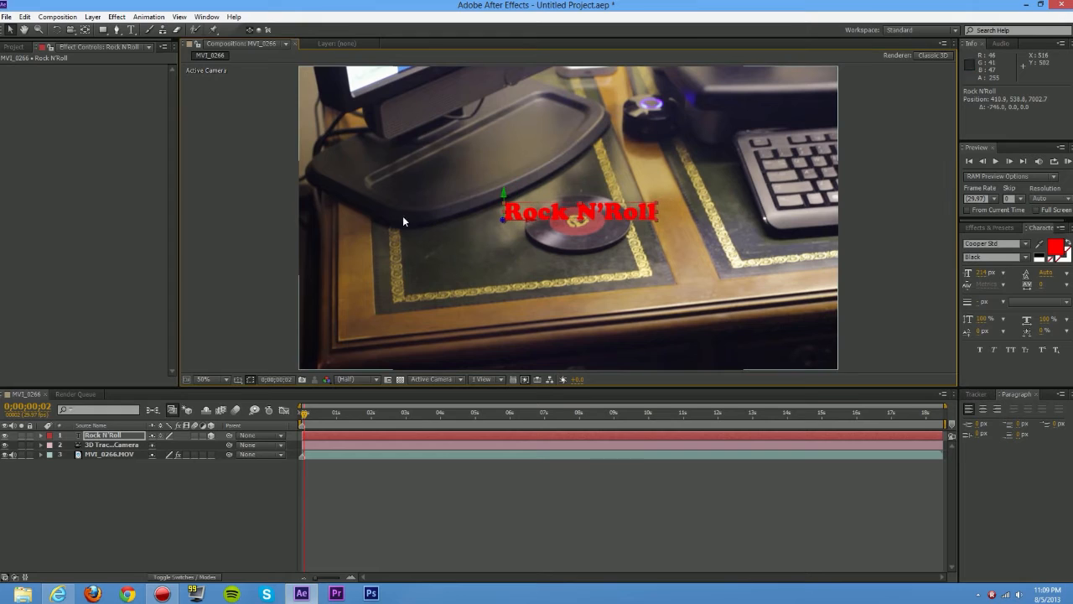
pyautogui.click(656, 203)
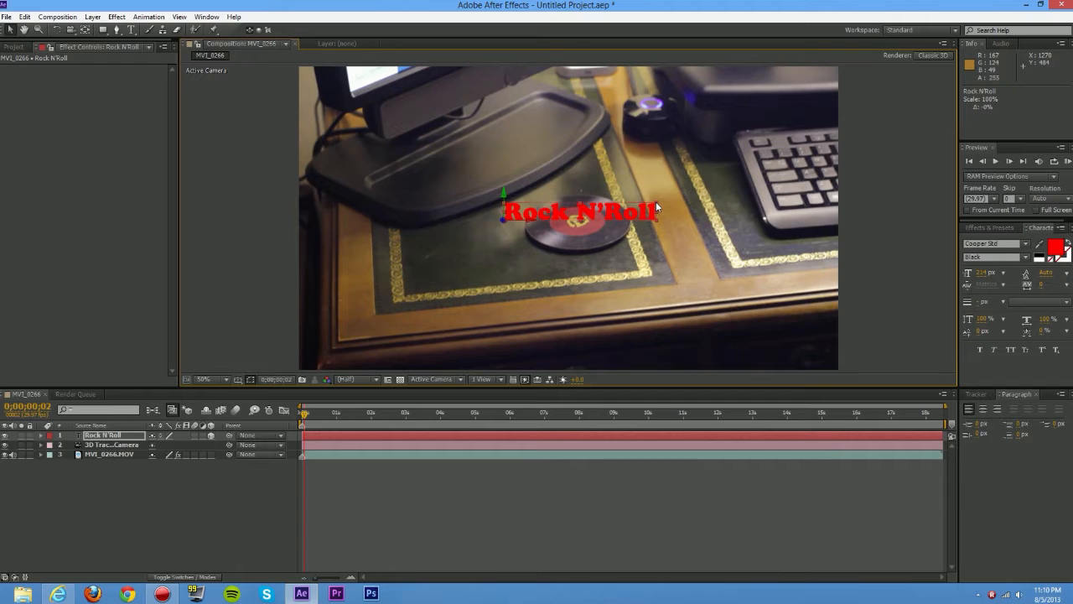
pyautogui.moveTo(656, 201); pyautogui.dragTo(754, 196)
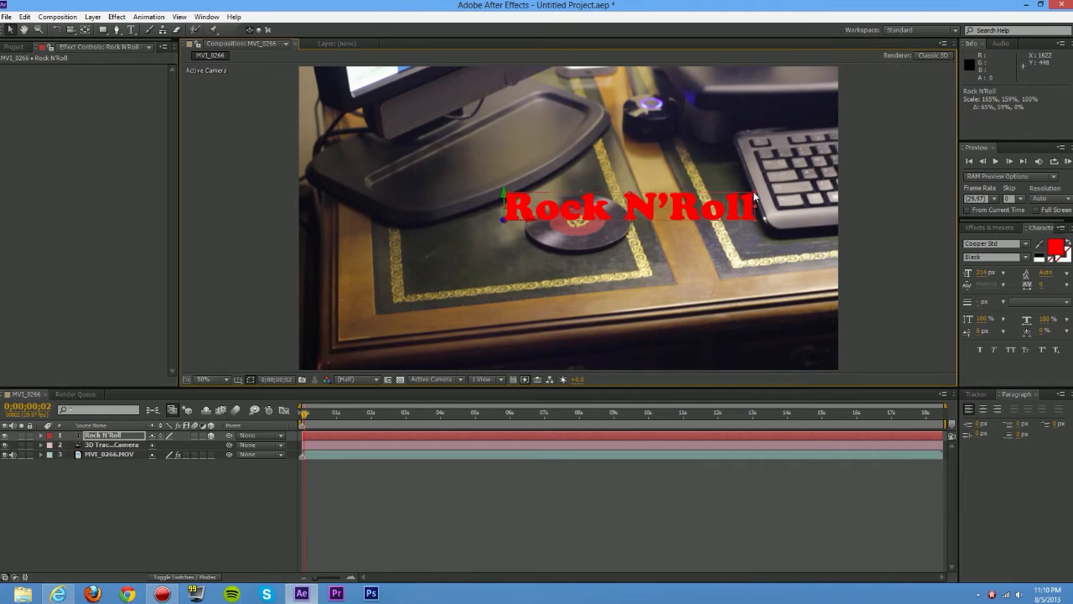
pyautogui.moveTo(499, 220); pyautogui.dragTo(452, 217)
# Preview how the Rock N'Roll text follows the camera movement and return to the first frame
pyautogui.click(531, 501)
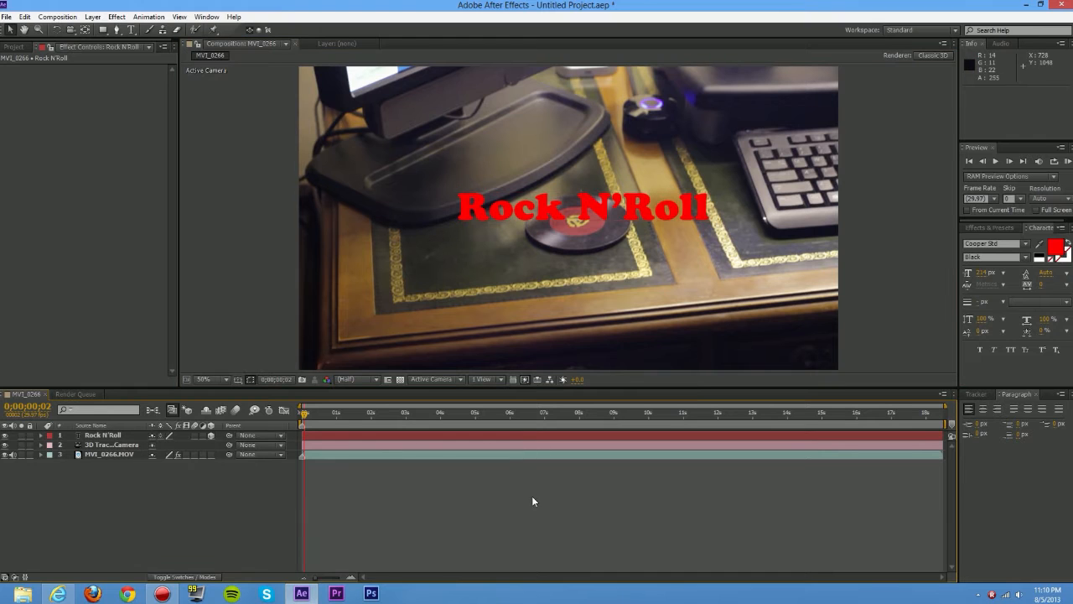
pyautogui.press('space')
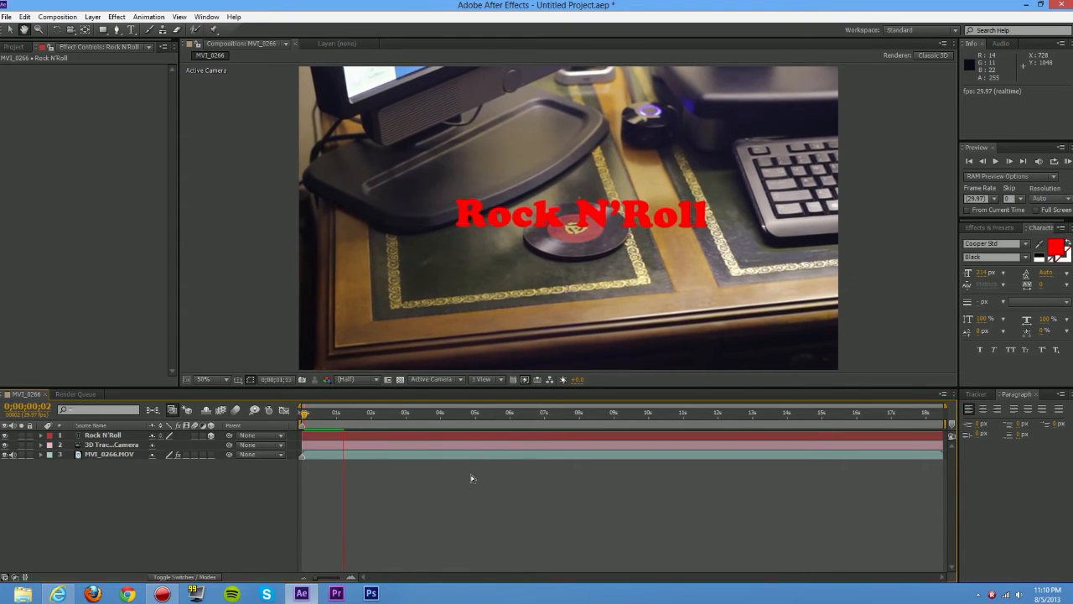
pyautogui.moveTo(374, 416); pyautogui.dragTo(302, 415)
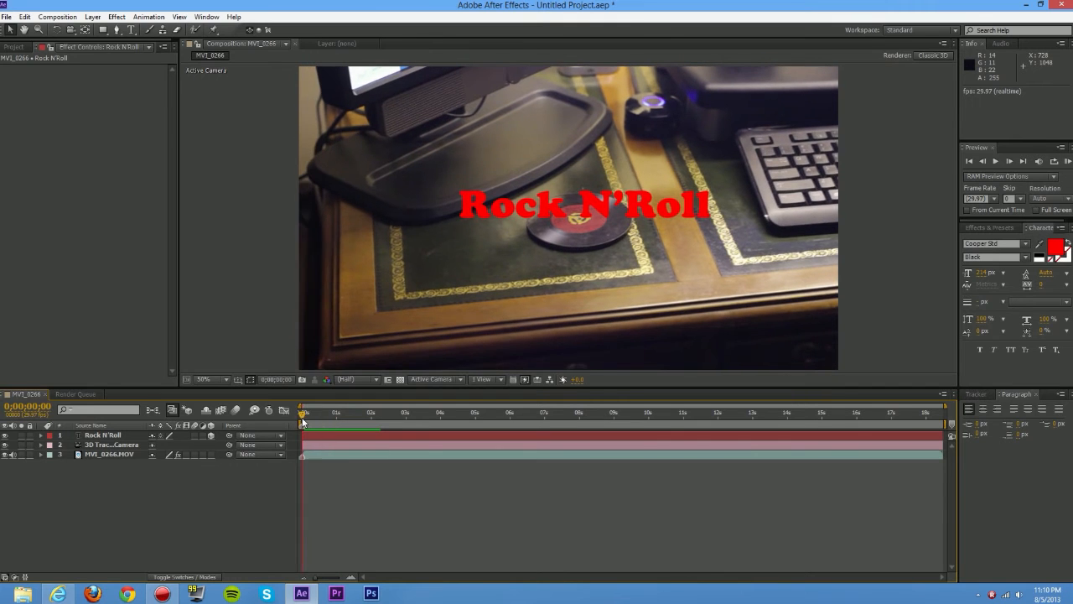
# Apply the Drop Shadow perspective effect to the Rock N'Roll text layer
pyautogui.click(101, 436)
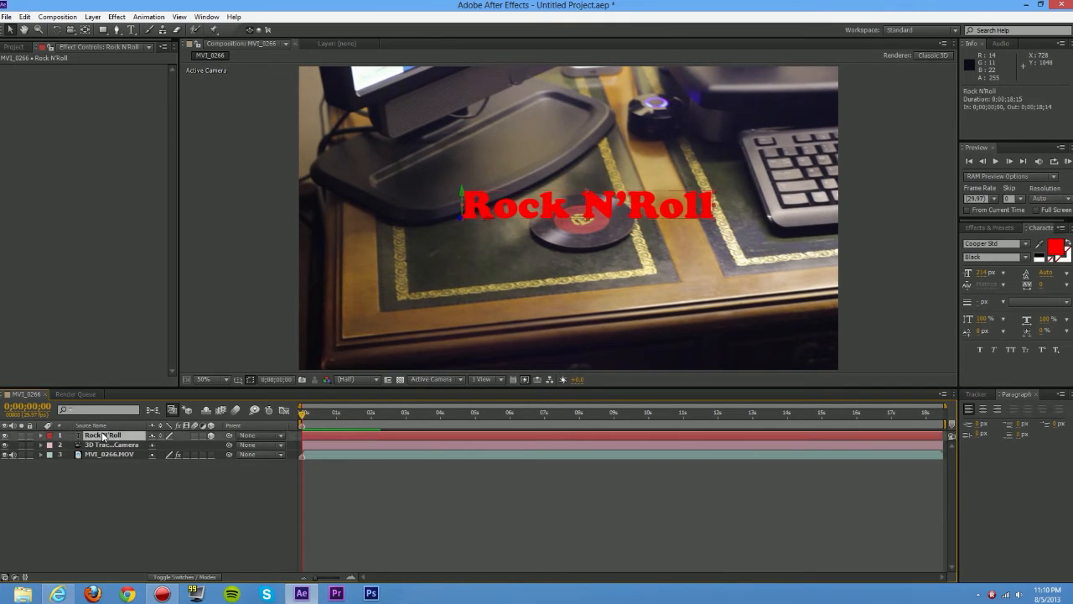
pyautogui.rightClick(106, 437)
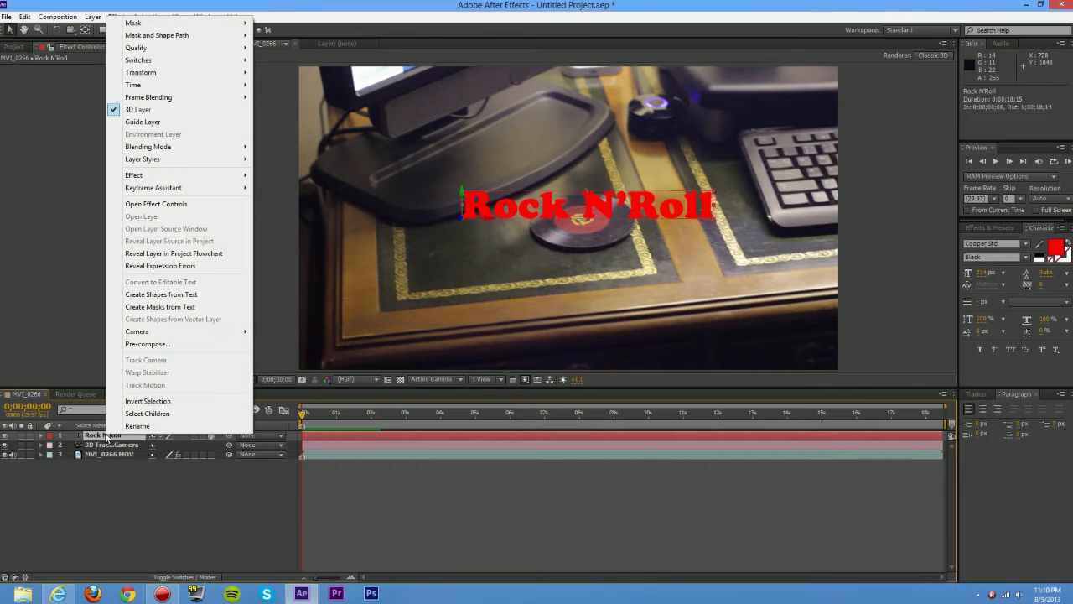
pyautogui.moveTo(172, 176)
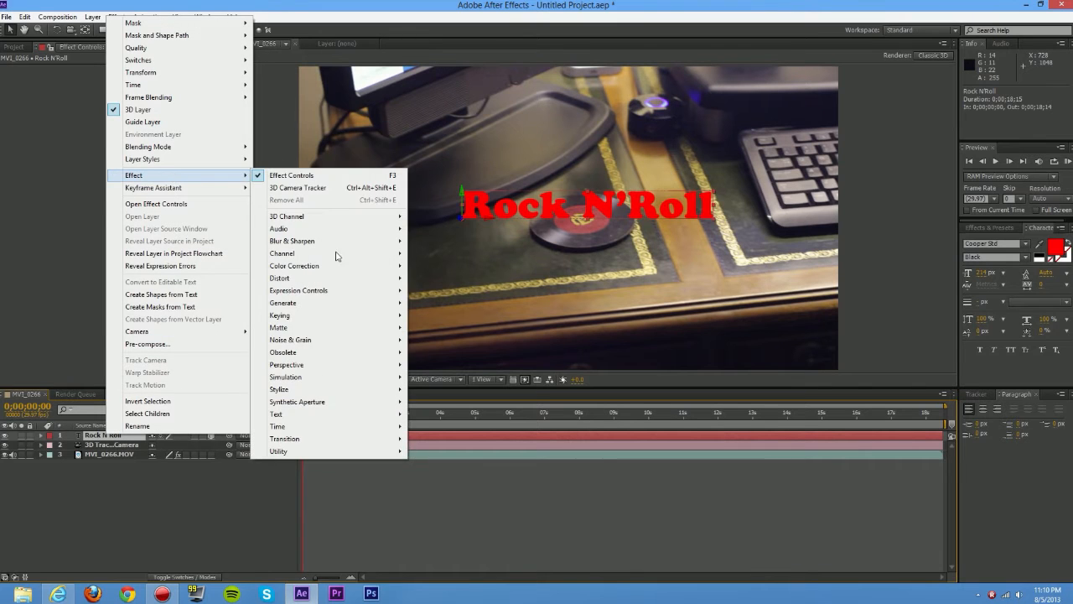
pyautogui.moveTo(337, 365)
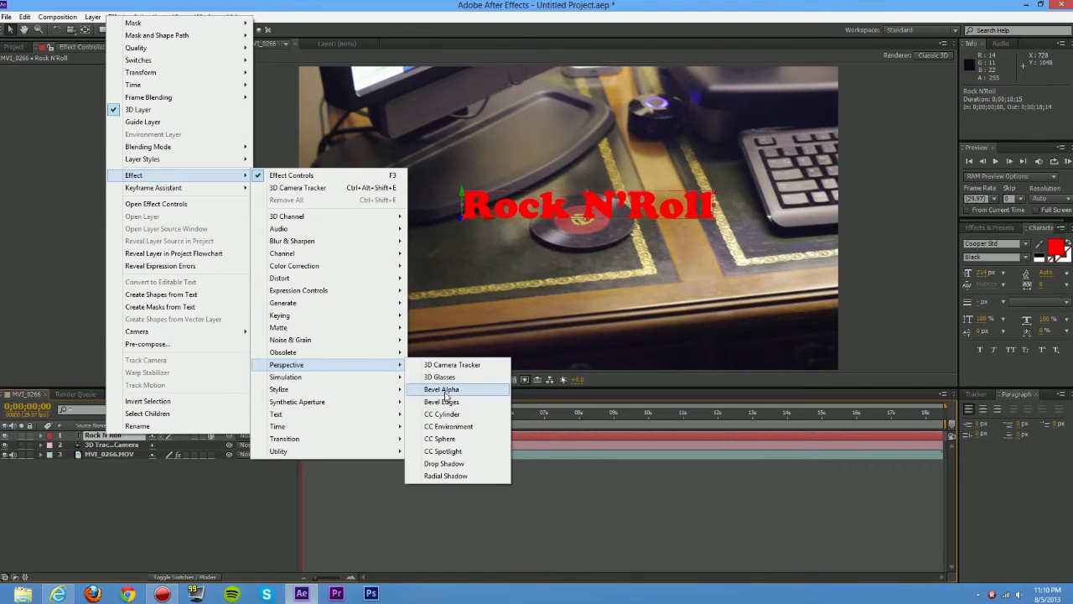
pyautogui.click(444, 462)
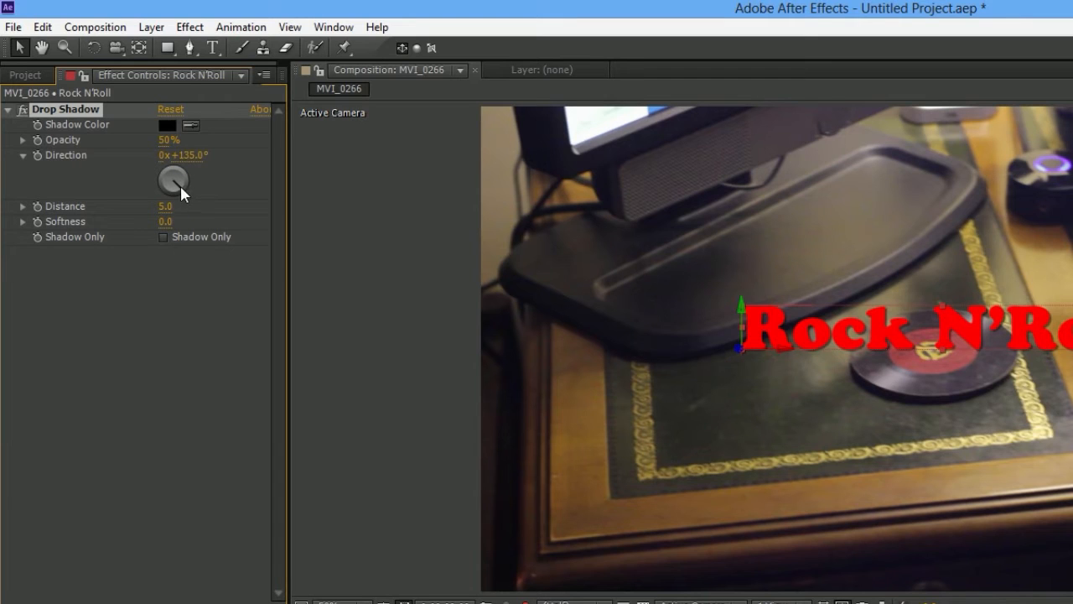
# Set the drop shadow's distance to 35, its softness to 47.4 and its direction to about 206°
pyautogui.moveTo(166, 208); pyautogui.dragTo(189, 205)
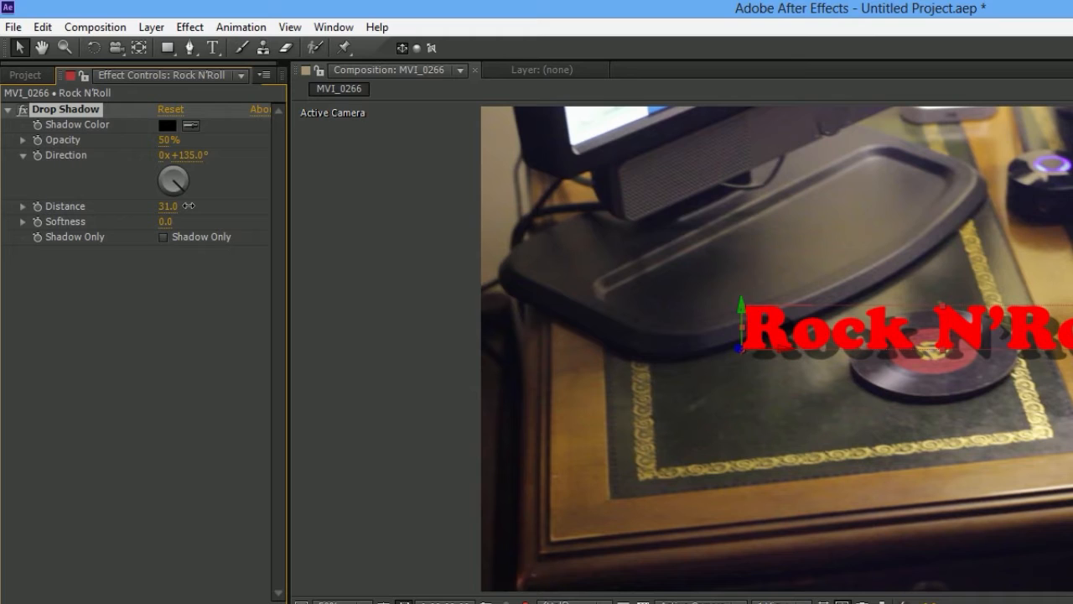
pyautogui.moveTo(188, 206); pyautogui.dragTo(192, 206)
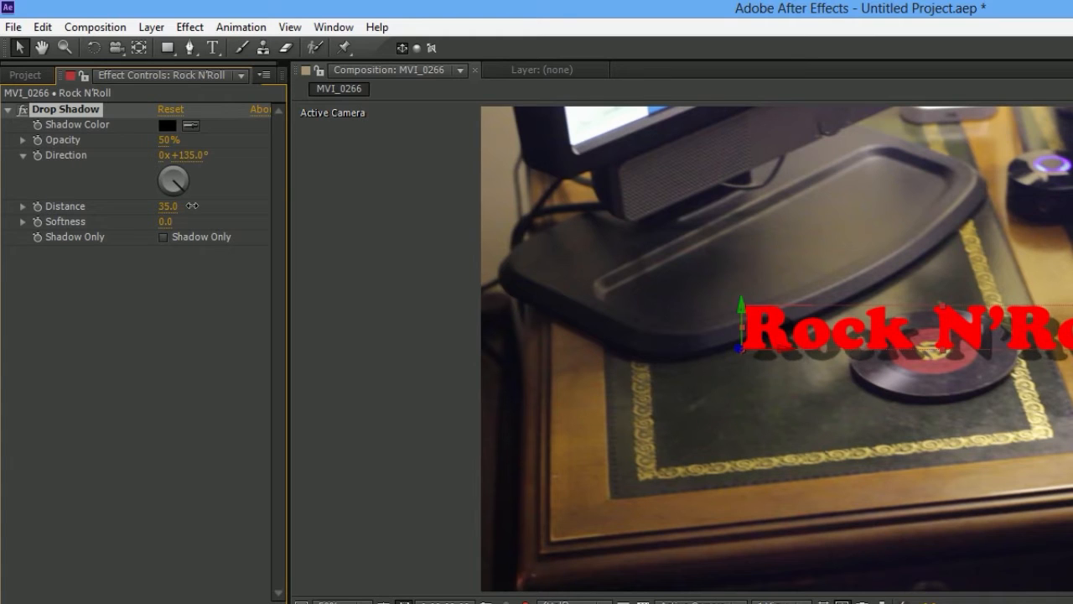
pyautogui.click(26, 221)
pyautogui.moveTo(51, 249); pyautogui.dragTo(84, 243)
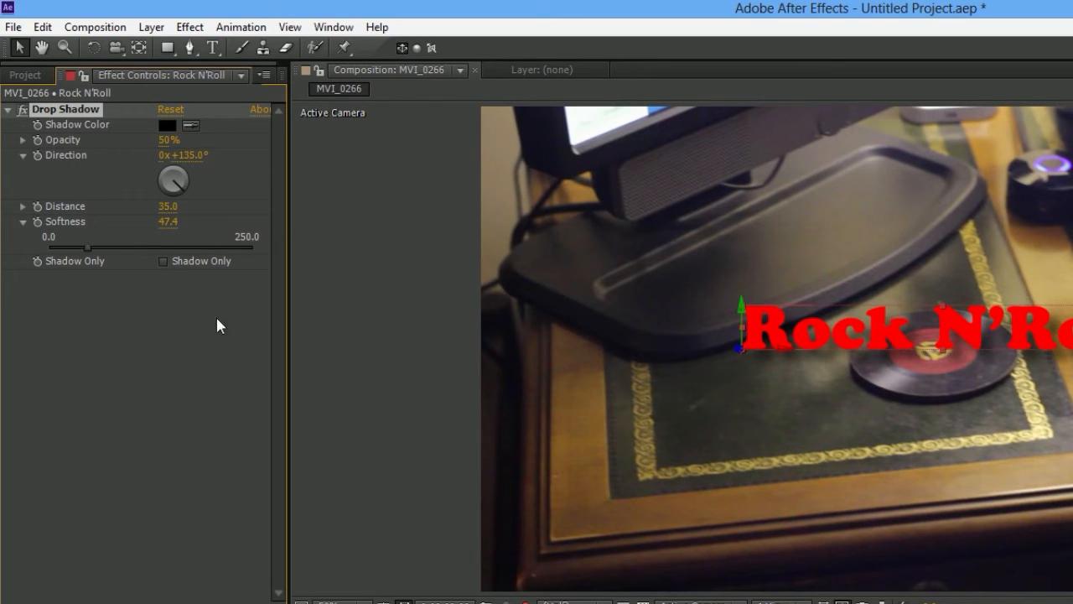
pyautogui.moveTo(178, 180); pyautogui.dragTo(168, 191)
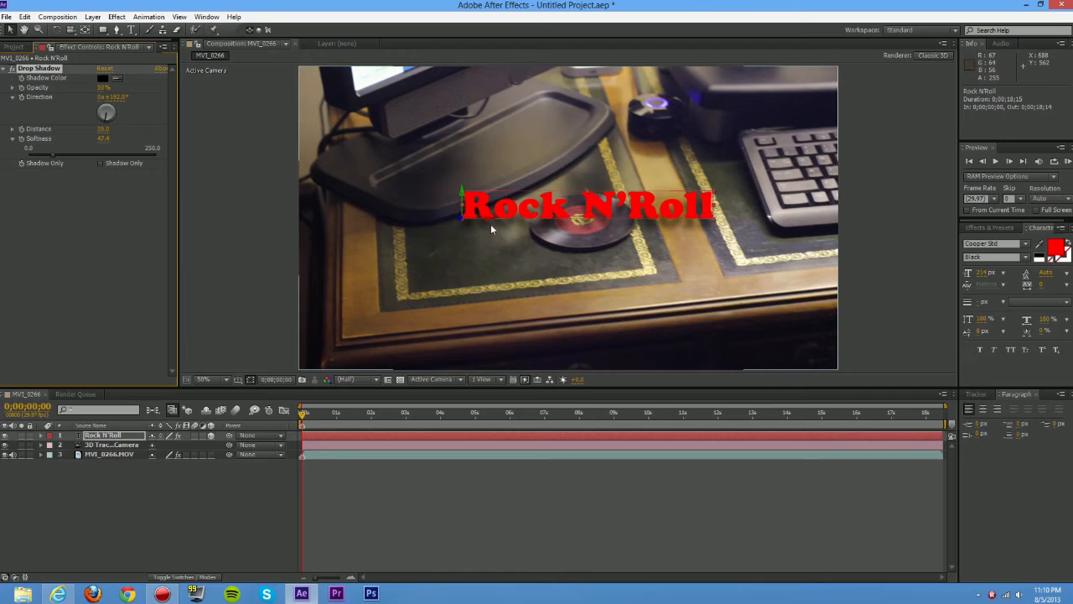
pyautogui.moveTo(105, 118); pyautogui.dragTo(105, 120)
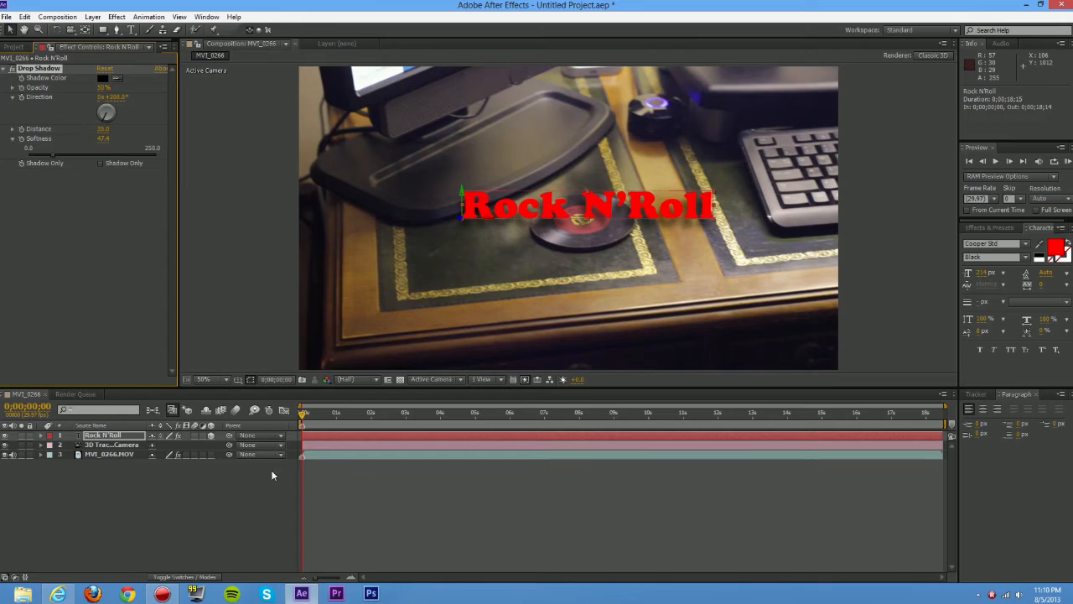
# Rotate the Rock N'Roll text in 3D to follow the desk's perspective, and check its motion over the first second
pyautogui.click(121, 436)
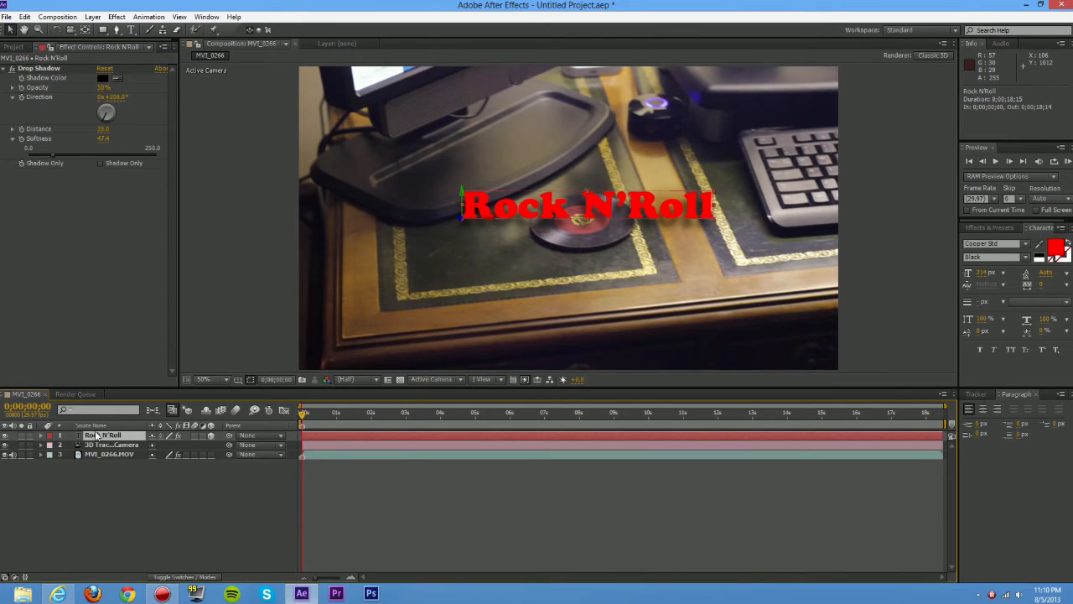
pyautogui.click(57, 31)
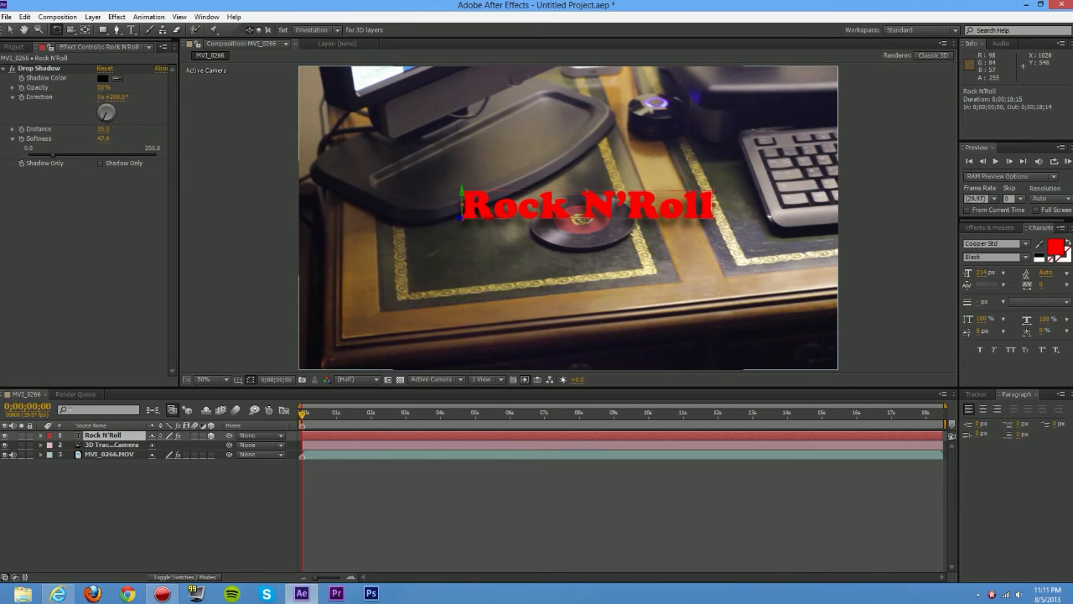
pyautogui.moveTo(587, 219); pyautogui.dragTo(591, 165)
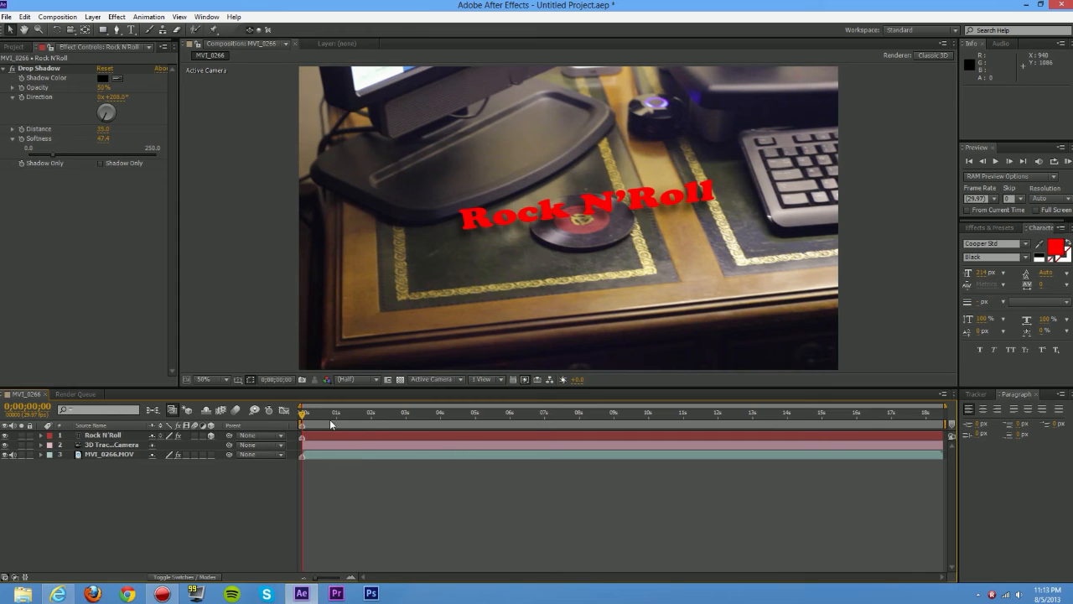
pyautogui.moveTo(312, 418); pyautogui.dragTo(360, 418)
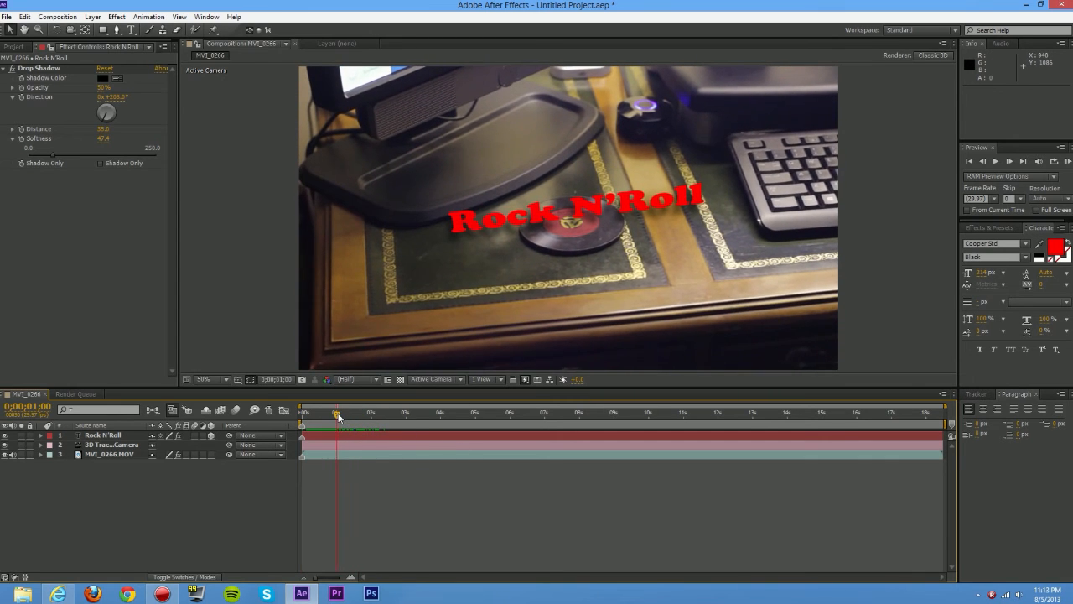